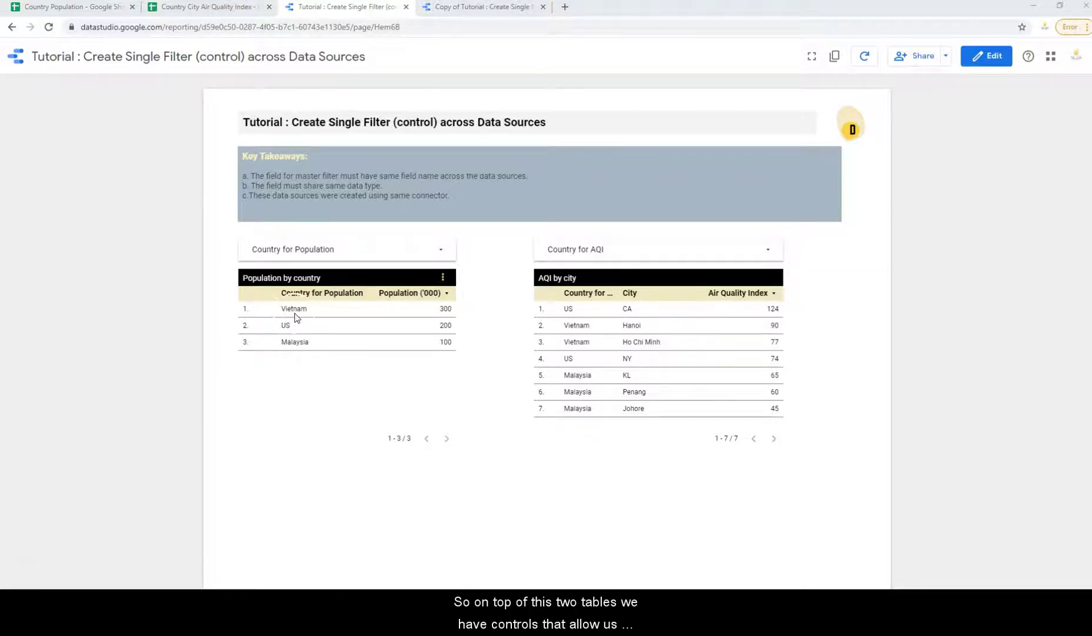
Look through the population and AQI country lists without changing either filter
{"action": "left_click", "coordinate": [322, 253]}
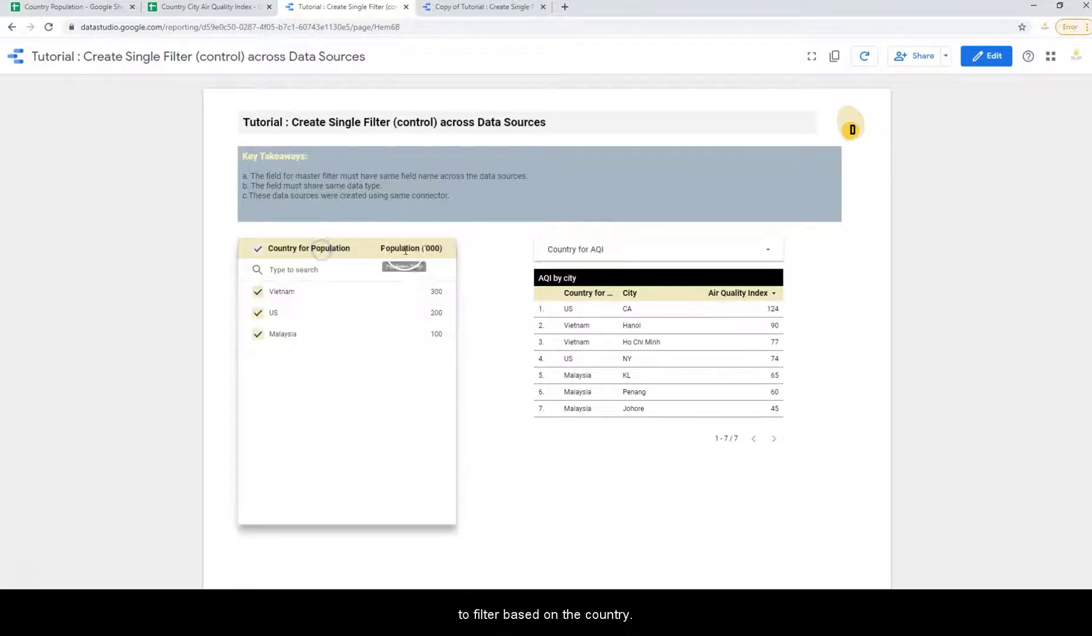
{"action": "left_click", "coordinate": [652, 213]}
{"action": "left_click", "coordinate": [626, 247]}
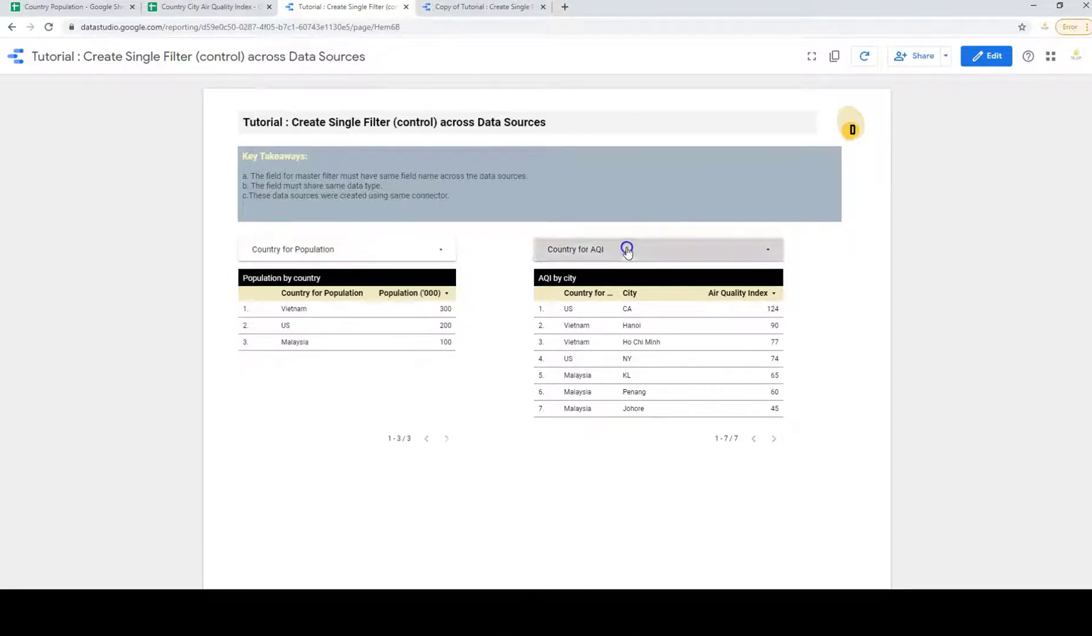
{"action": "left_click", "coordinate": [491, 252]}
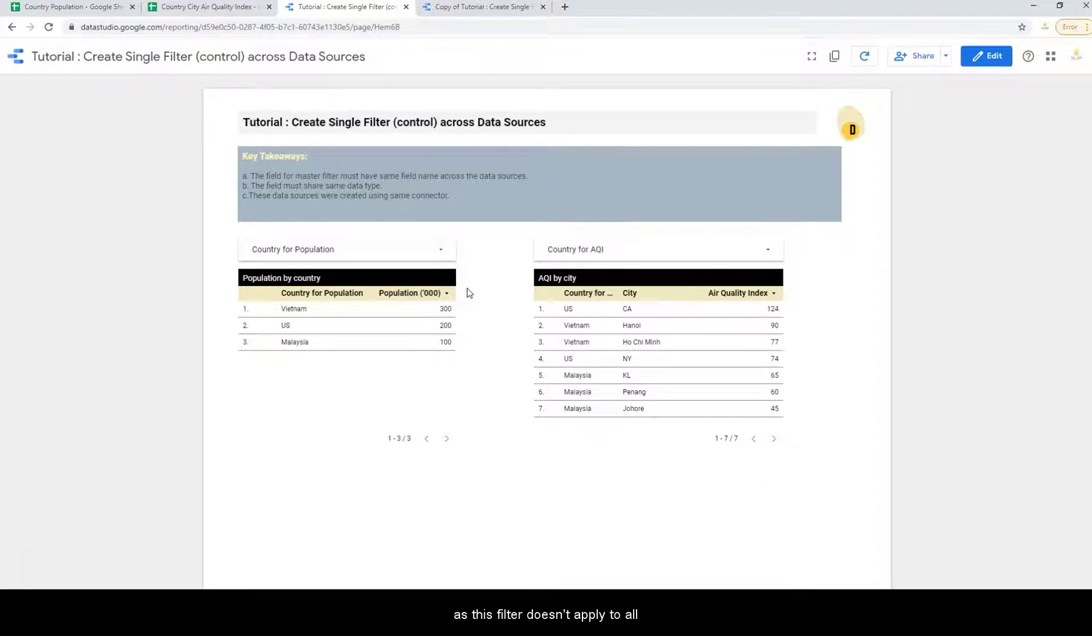
Filter the population table to show only Malaysia
{"action": "left_click", "coordinate": [425, 253]}
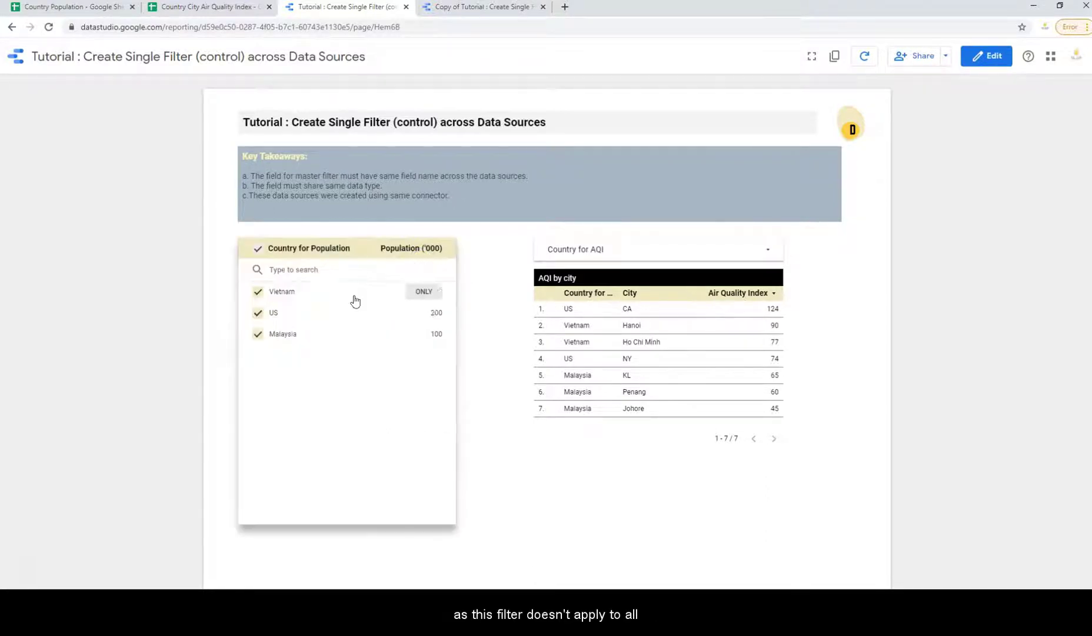
{"action": "left_click", "coordinate": [424, 334]}
{"action": "left_click", "coordinate": [502, 324]}
{"action": "left_click", "coordinate": [246, 203]}
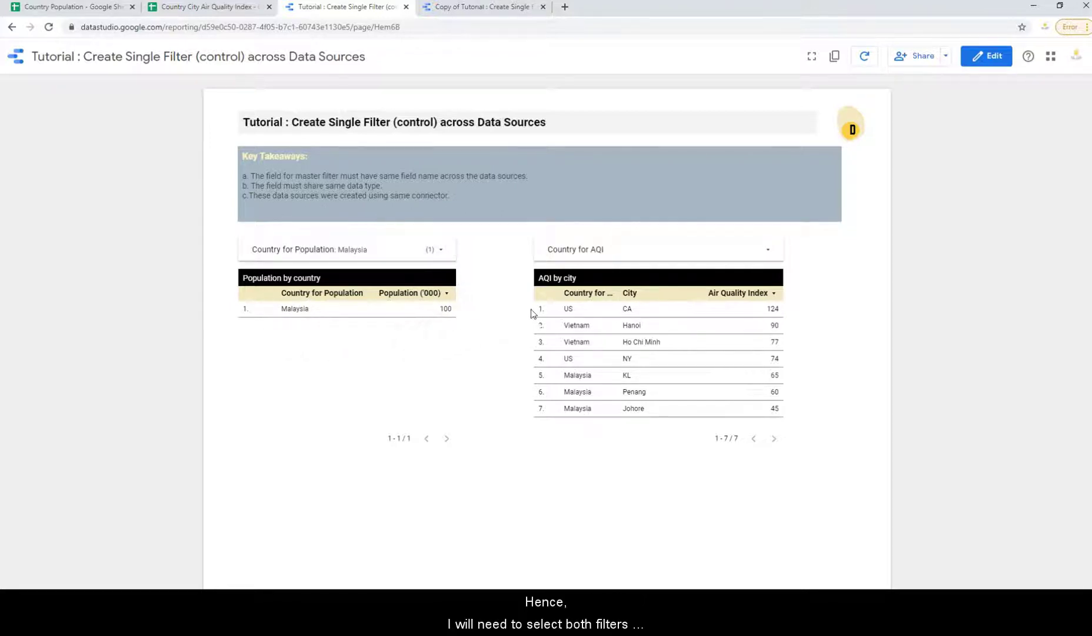
Filter the AQI by city table to show only Malaysia
{"action": "left_click", "coordinate": [623, 254]}
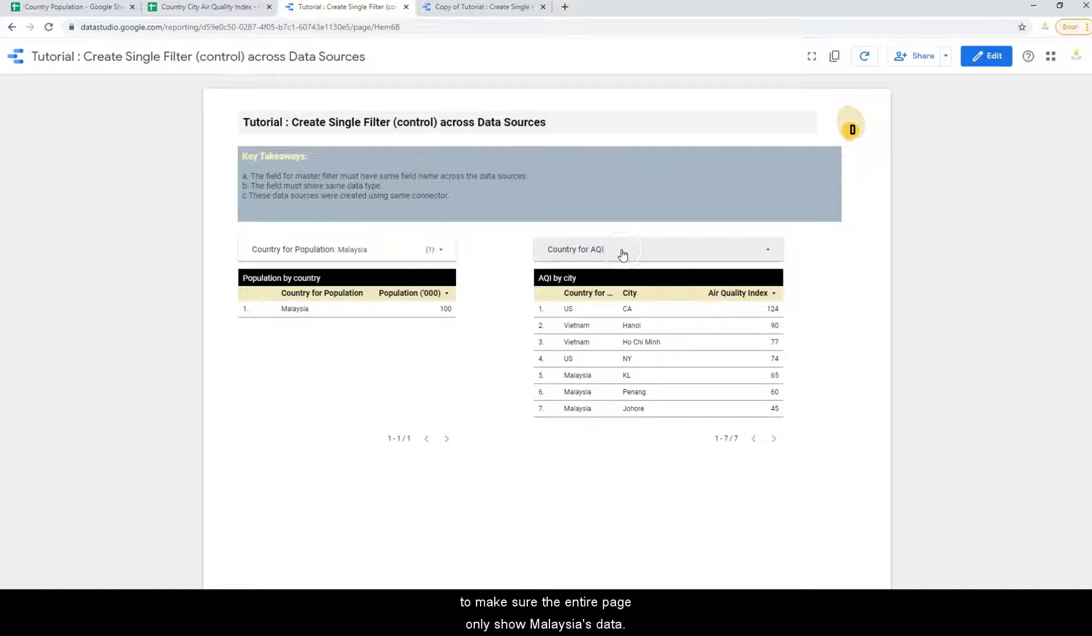
{"action": "left_click", "coordinate": [760, 312]}
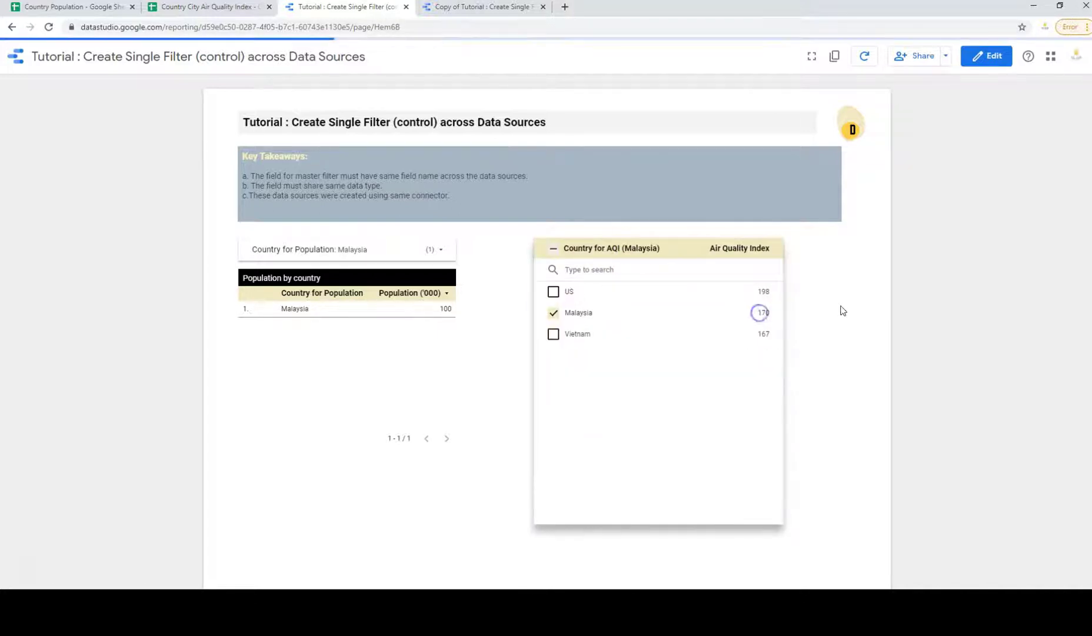
{"action": "left_click", "coordinate": [842, 310]}
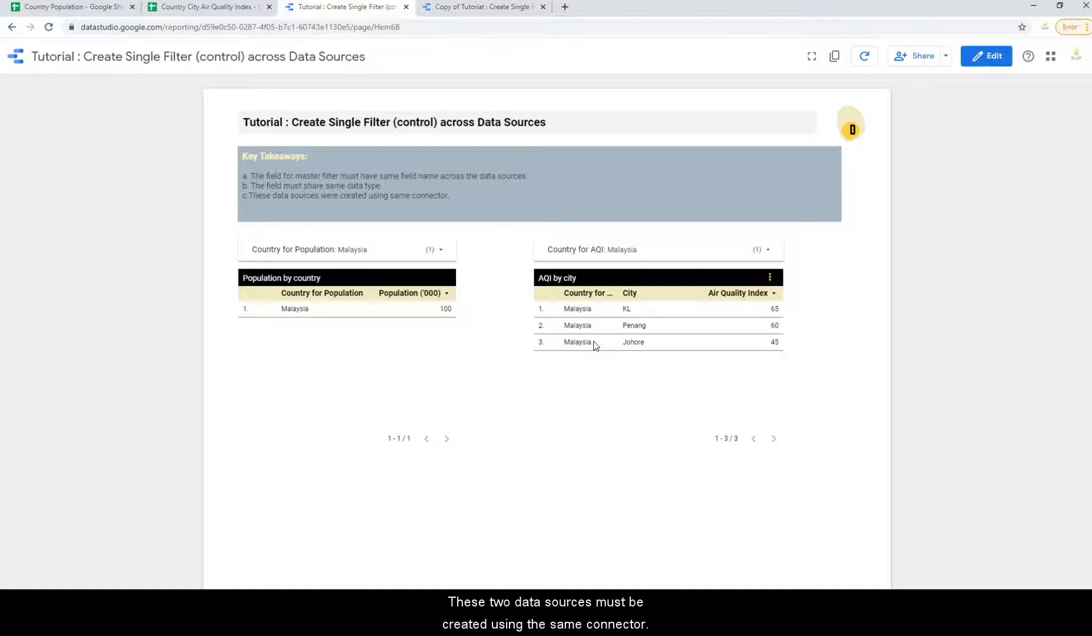
Enter edit mode, look at the Google Sheets connector under Add data, then close that panel
{"action": "left_click", "coordinate": [987, 56]}
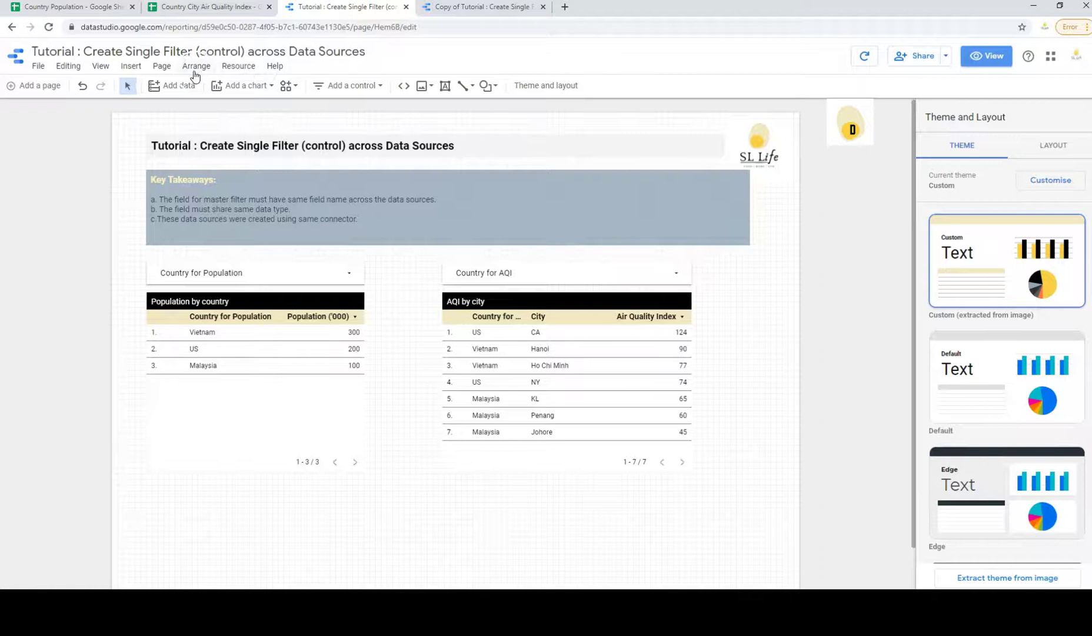
{"action": "left_click", "coordinate": [183, 86]}
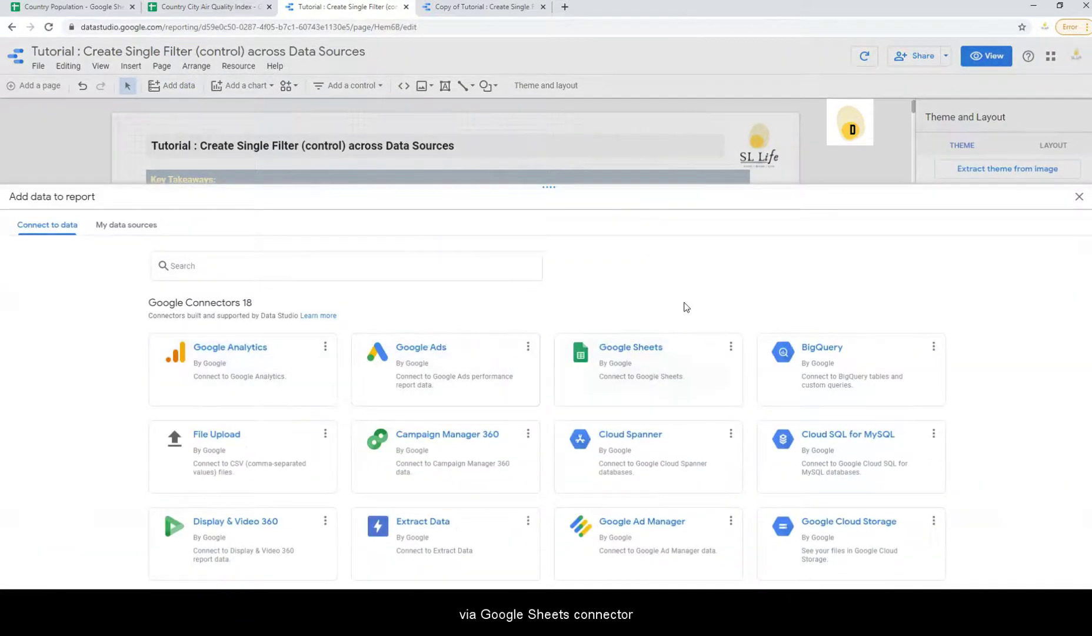
{"action": "left_click", "coordinate": [674, 377]}
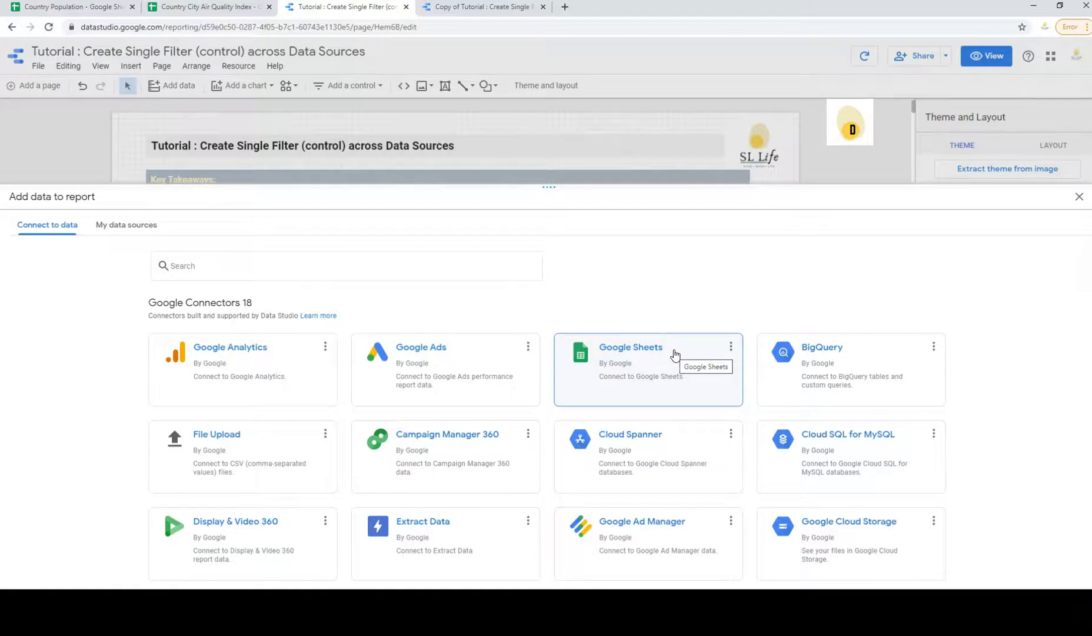
{"action": "left_click", "coordinate": [676, 347]}
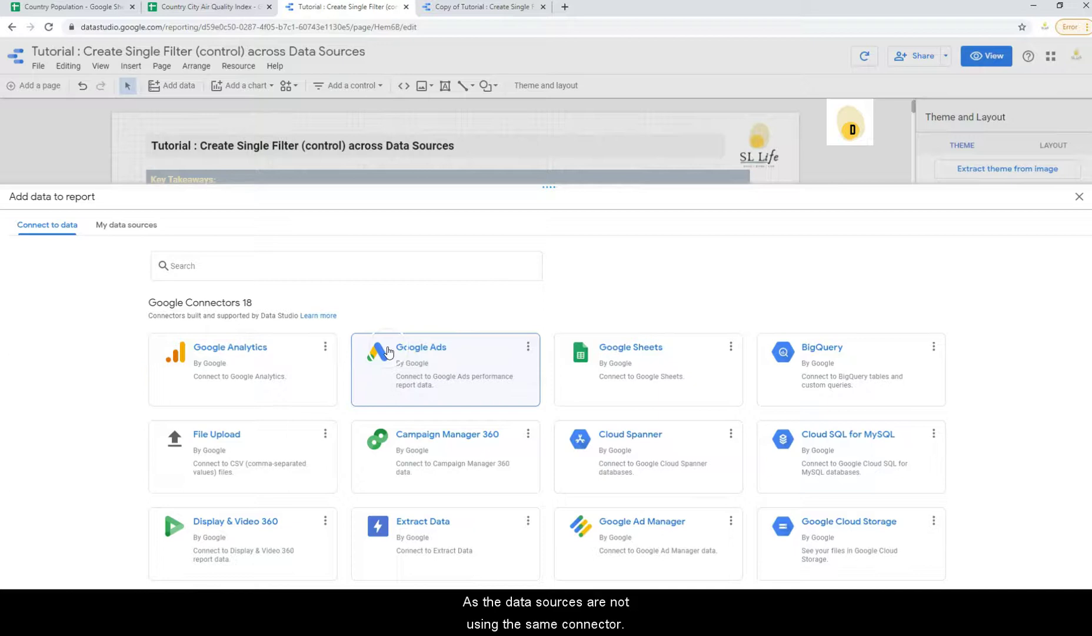
{"action": "left_click", "coordinate": [1080, 198]}
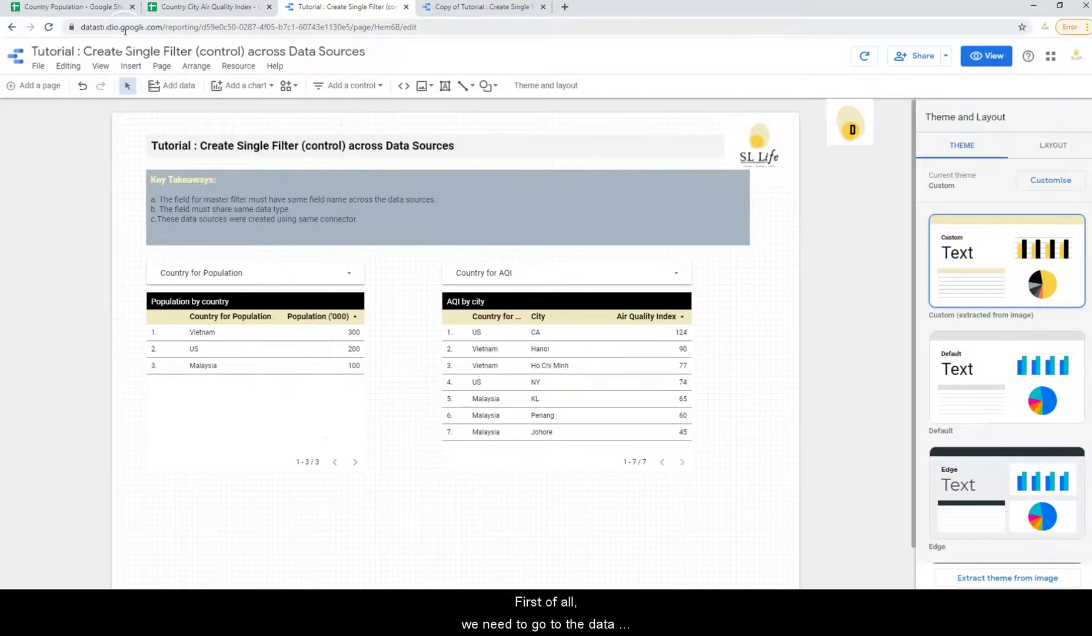
Rename cell A1 of the Country Population sheet to 'Country'
{"action": "left_click", "coordinate": [103, 12]}
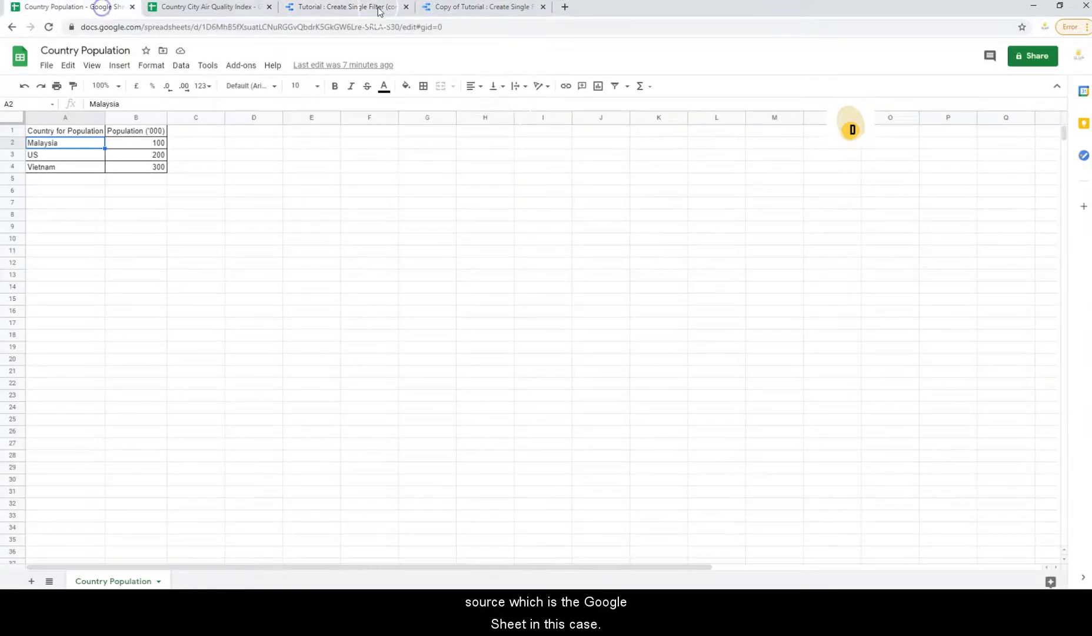
{"action": "left_click", "coordinate": [81, 132]}
{"action": "double_click", "coordinate": [81, 135]}
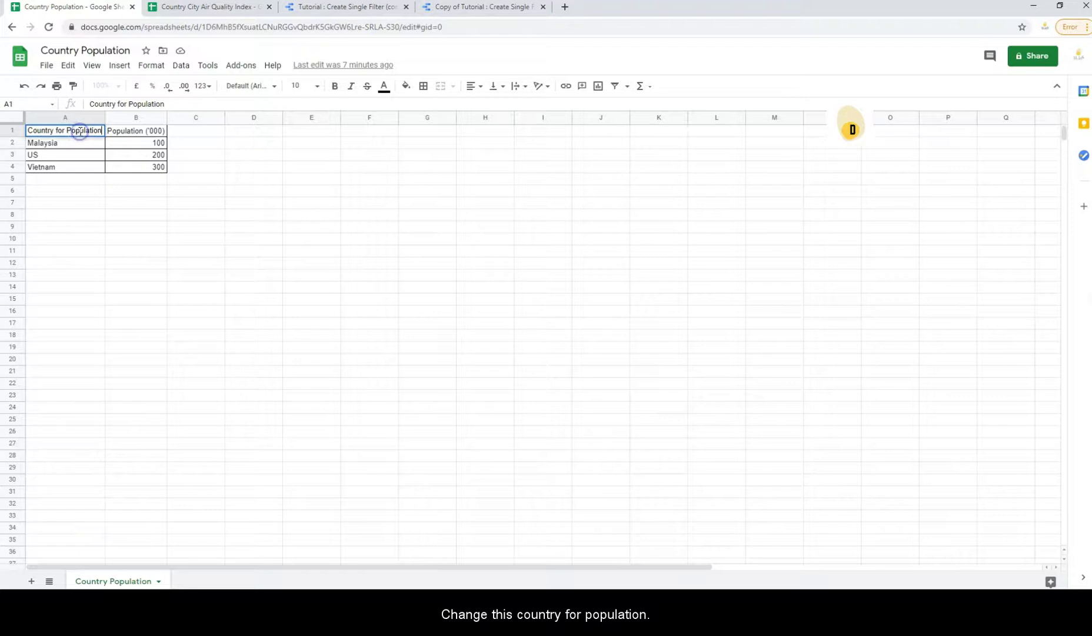
{"action": "left_click_drag", "start_coordinate": [102, 130], "coordinate": [7, 129]}
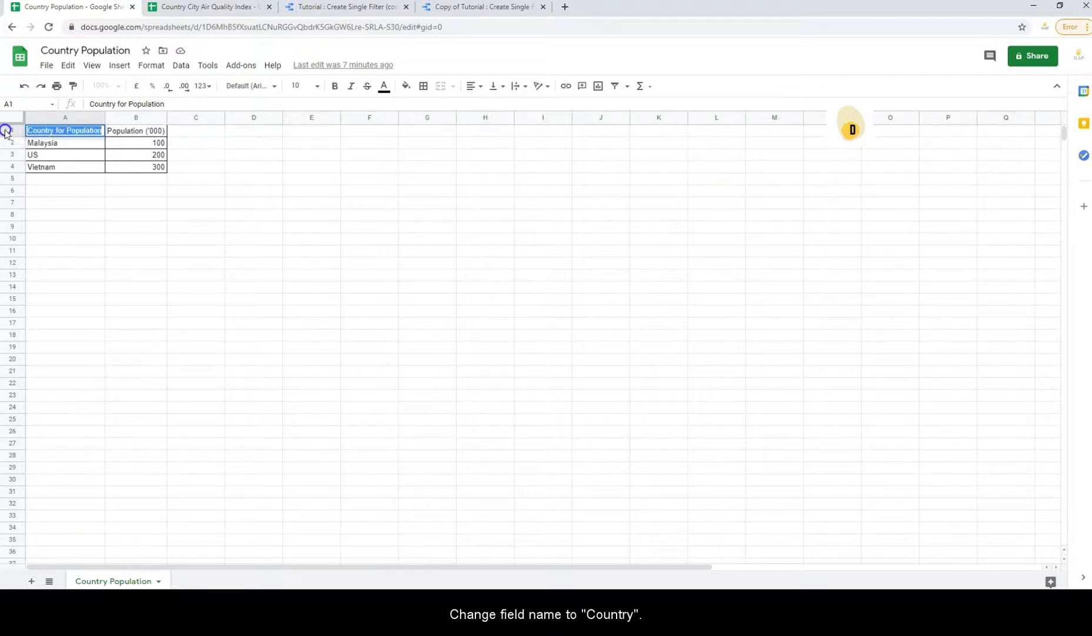
{"action": "type", "text": "Cou"}
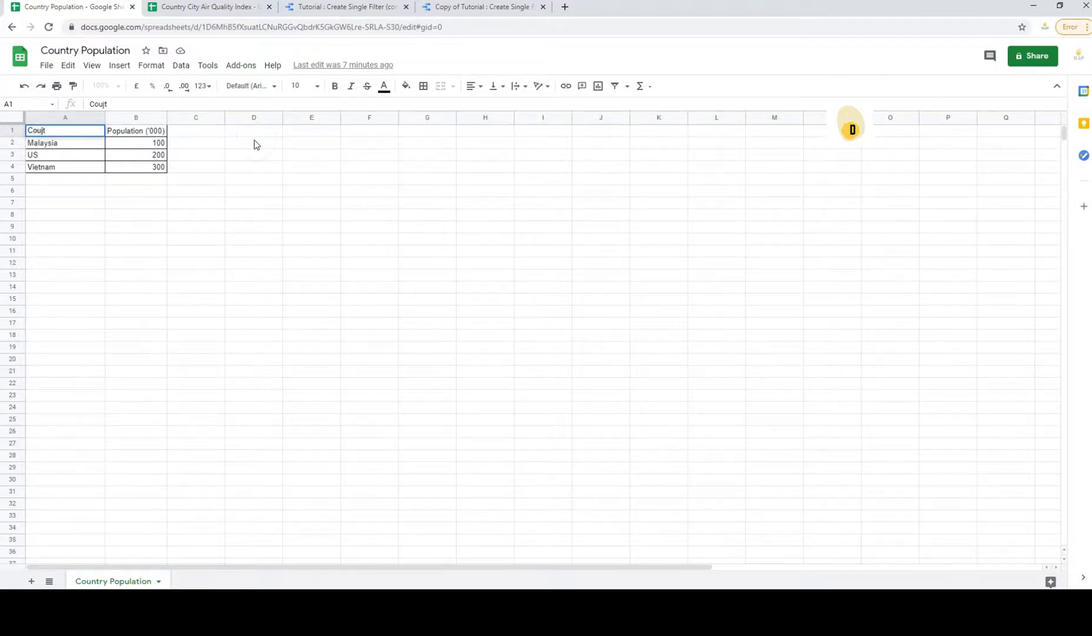
{"action": "type", "text": "ntry"}
{"action": "key", "text": "Return"}
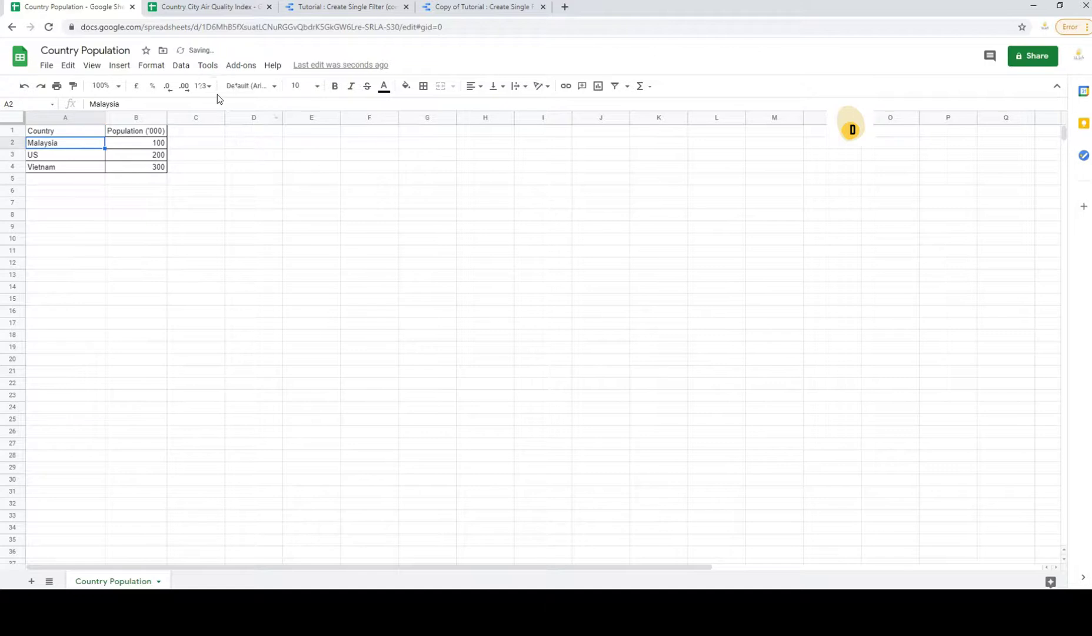
Trim the Country City Air Quality Index sheet's A1 header down to 'Country'
{"action": "left_click", "coordinate": [200, 11]}
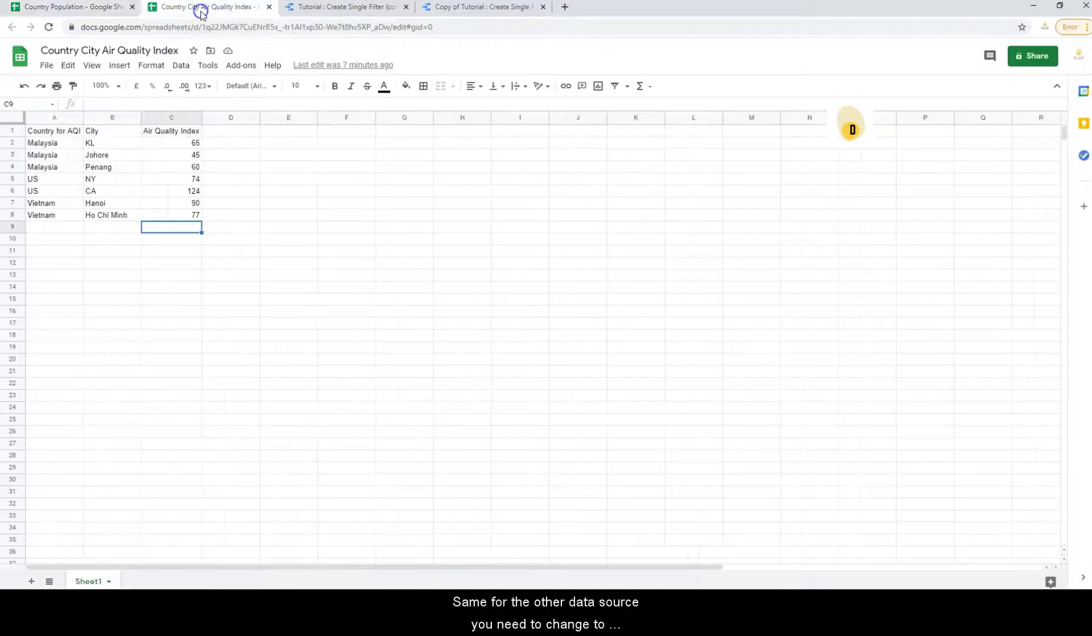
{"action": "left_click", "coordinate": [73, 133]}
{"action": "double_click", "coordinate": [80, 130]}
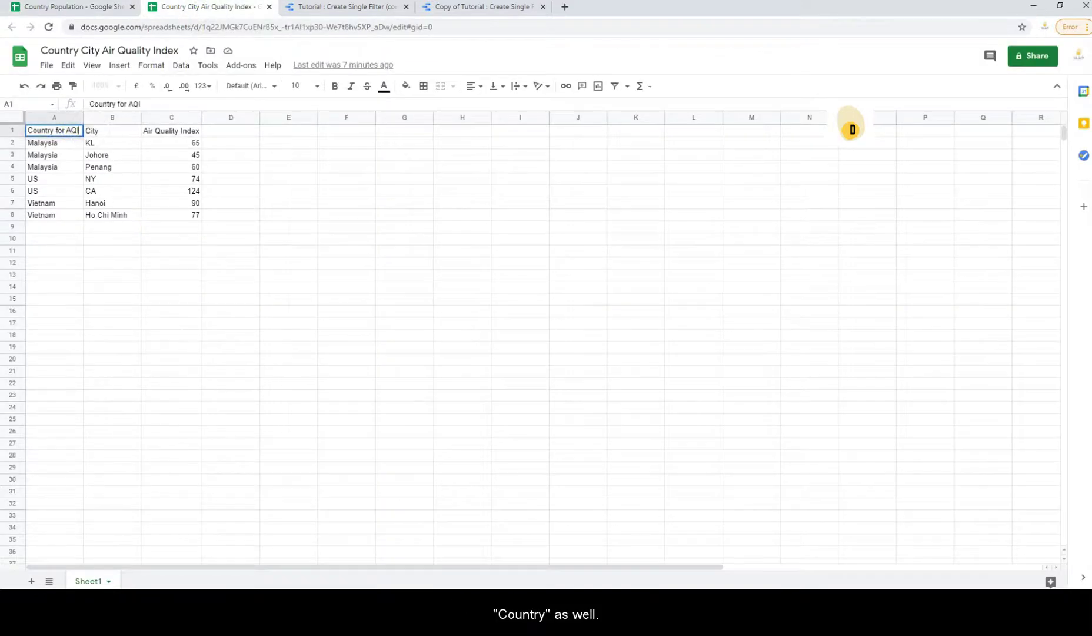
{"action": "double_click", "coordinate": [52, 126]}
{"action": "left_click_drag", "start_coordinate": [47, 130], "coordinate": [101, 131]}
{"action": "key", "text": "BackSpace"}
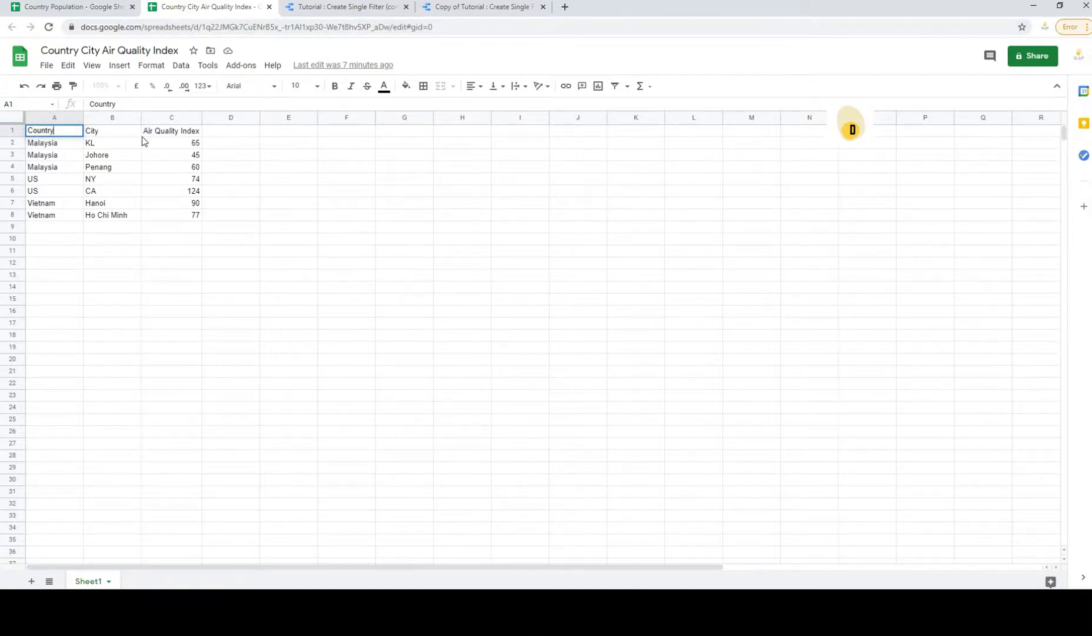
{"action": "key", "text": "Return"}
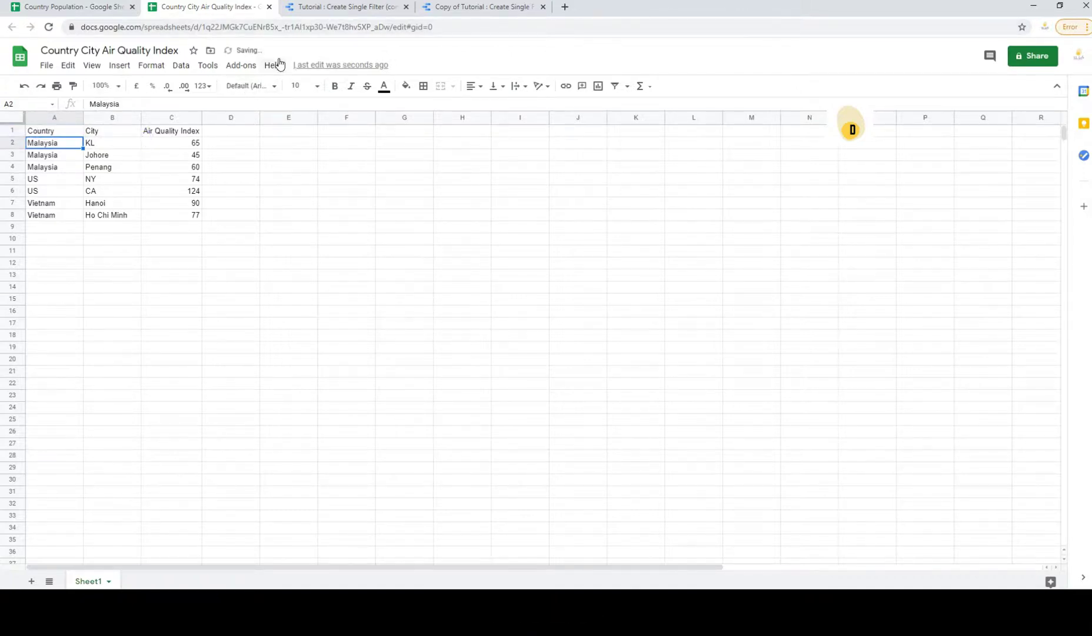
{"action": "left_click", "coordinate": [361, 7]}
Reconnect the population table's data source and apply the new Country field
{"action": "left_click", "coordinate": [359, 346]}
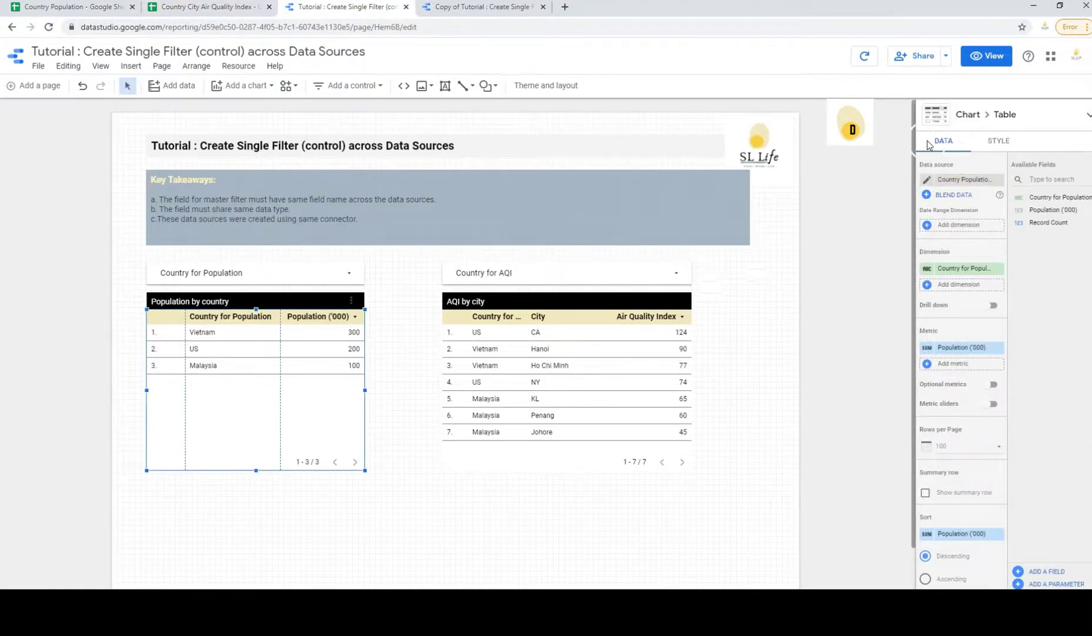
{"action": "left_click", "coordinate": [927, 178]}
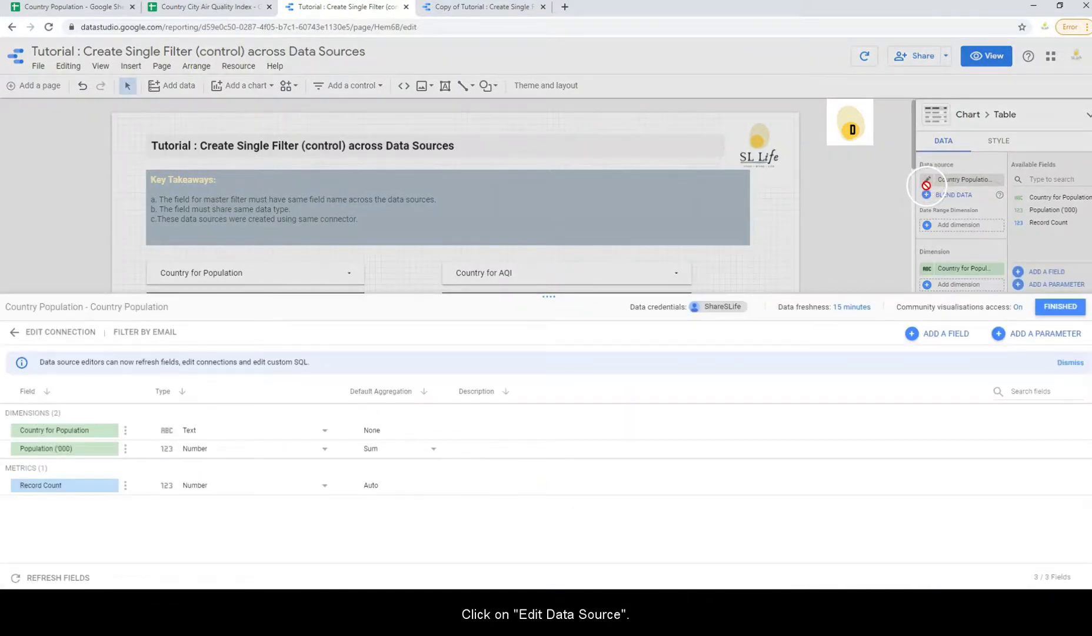
{"action": "left_click", "coordinate": [33, 333]}
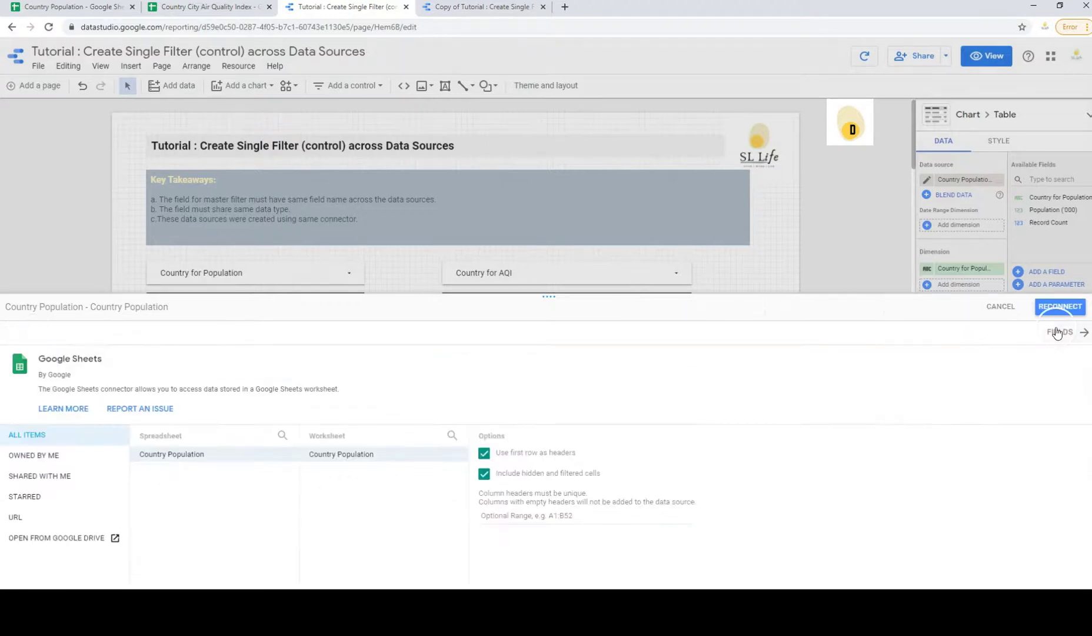
{"action": "left_click", "coordinate": [1063, 306]}
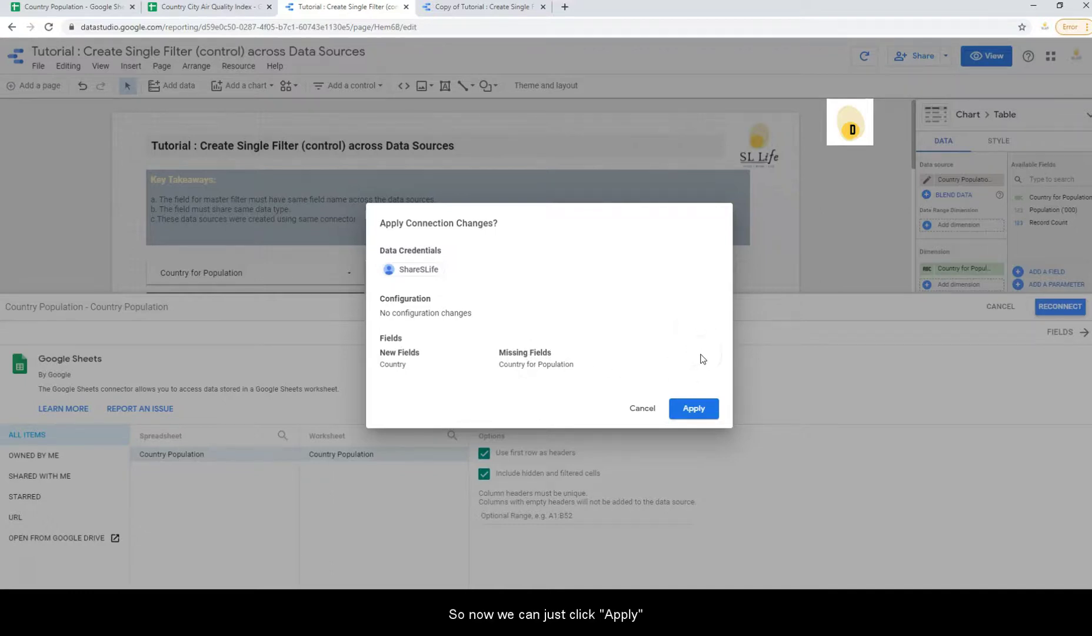
{"action": "left_click", "coordinate": [693, 410]}
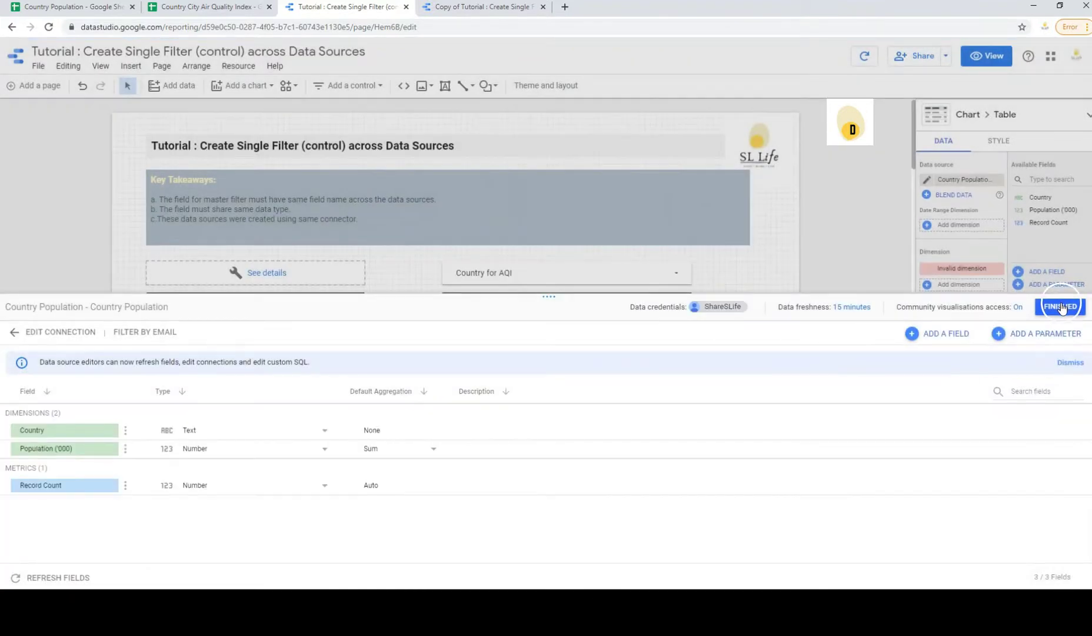
{"action": "left_click", "coordinate": [1061, 307]}
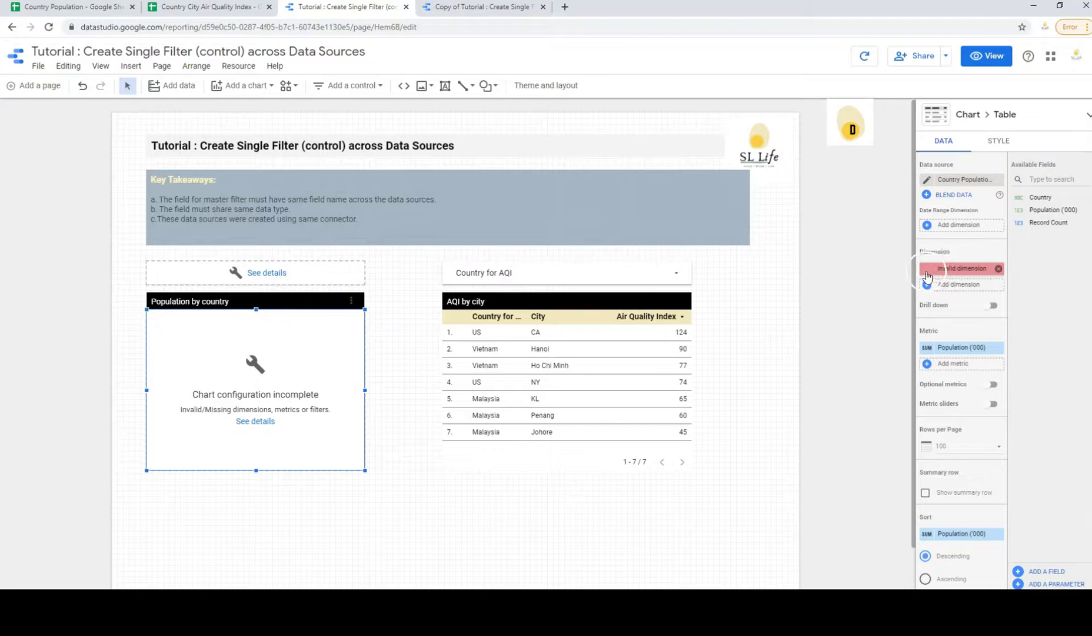
Set the population table's dimension to Country and remove the invalid dimension
{"action": "left_click", "coordinate": [1001, 260]}
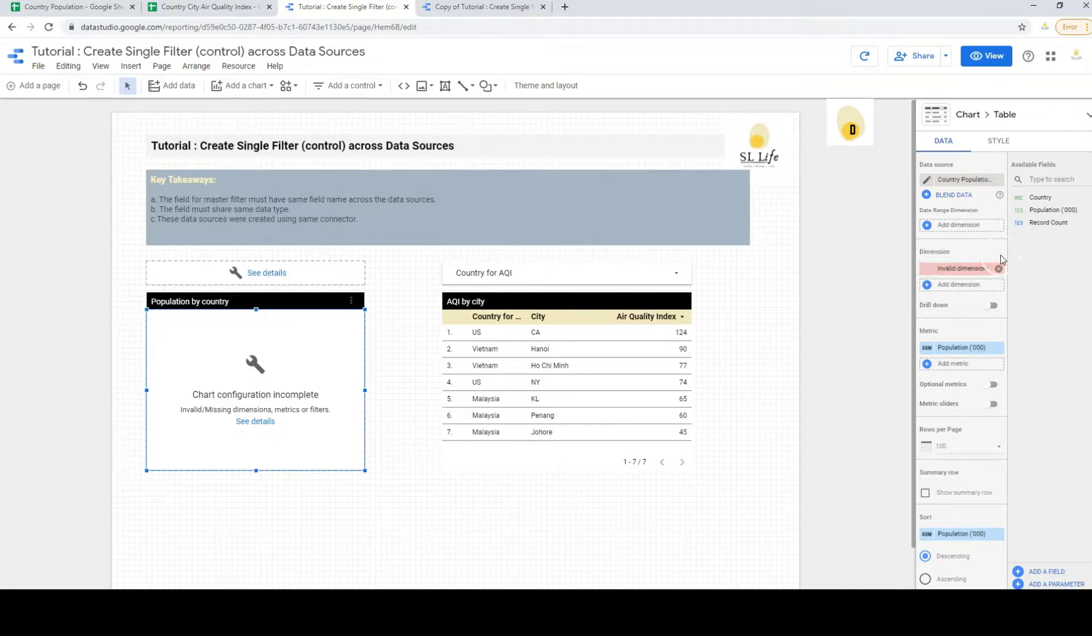
{"action": "left_click", "coordinate": [958, 287]}
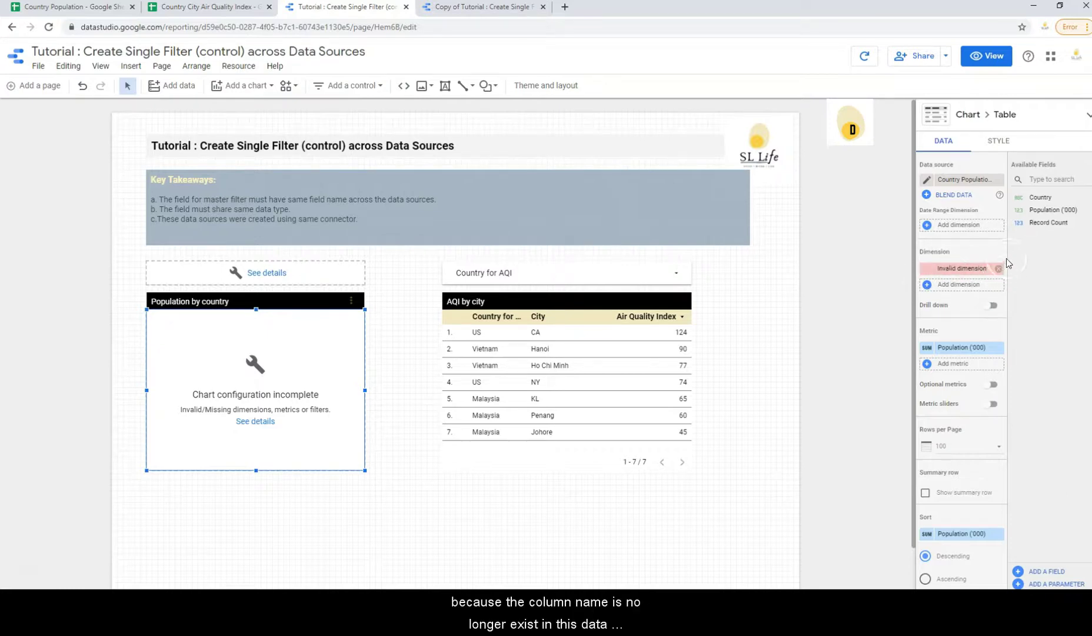
{"action": "left_click", "coordinate": [918, 261]}
{"action": "left_click", "coordinate": [1004, 278]}
{"action": "left_click_drag", "start_coordinate": [1040, 198], "coordinate": [951, 271]}
{"action": "left_click", "coordinate": [1004, 287]}
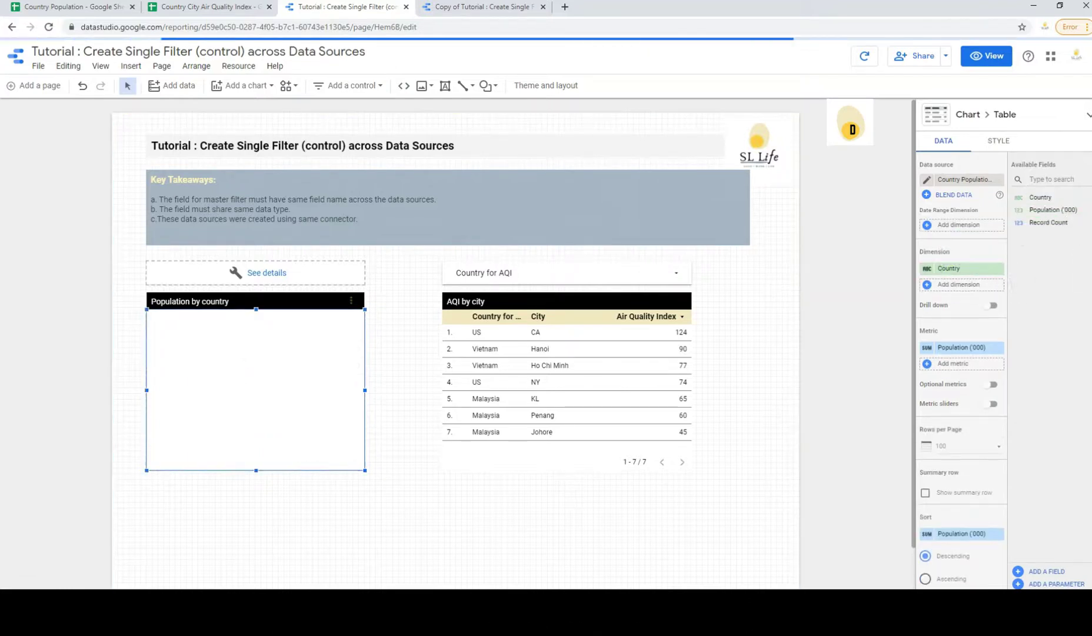
Set the population drop-down control's field to Country
{"action": "left_click", "coordinate": [360, 271]}
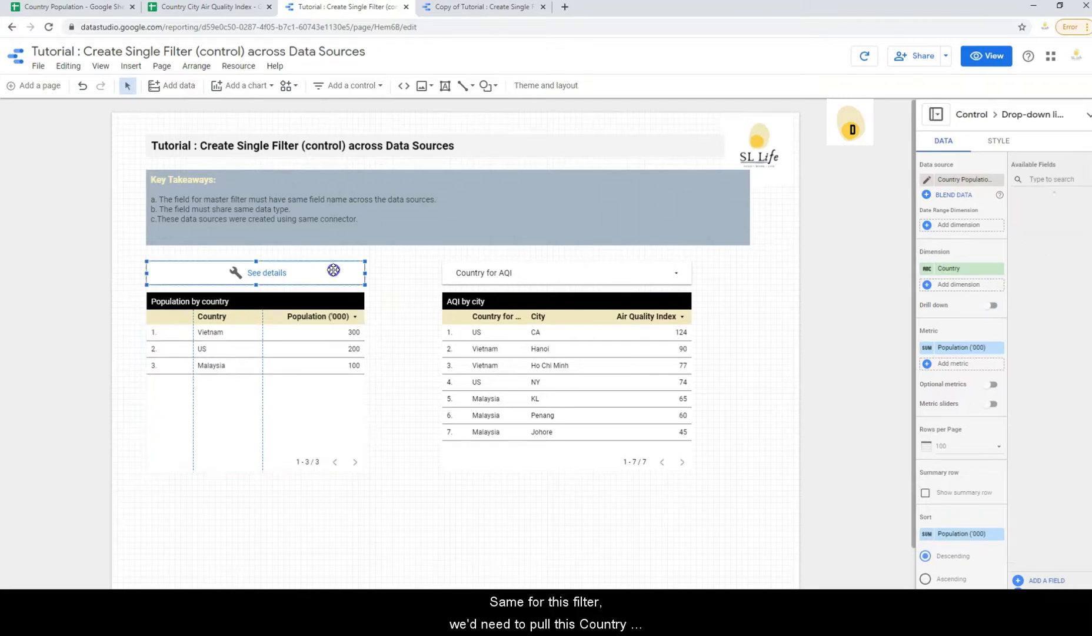
{"action": "left_click_drag", "start_coordinate": [1051, 197], "coordinate": [965, 268]}
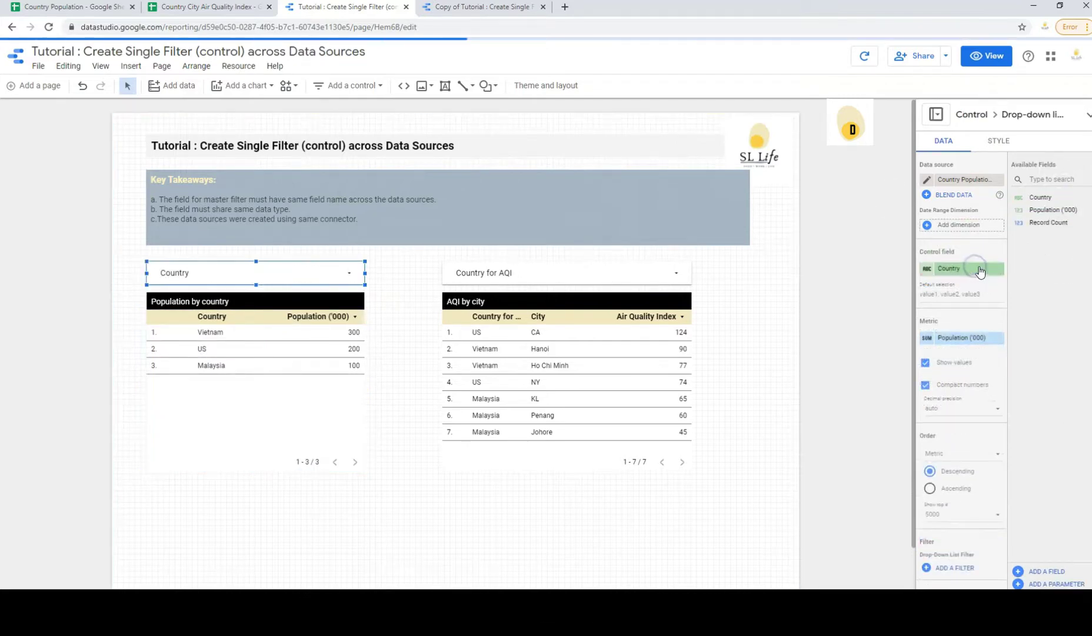
{"action": "left_click", "coordinate": [512, 328]}
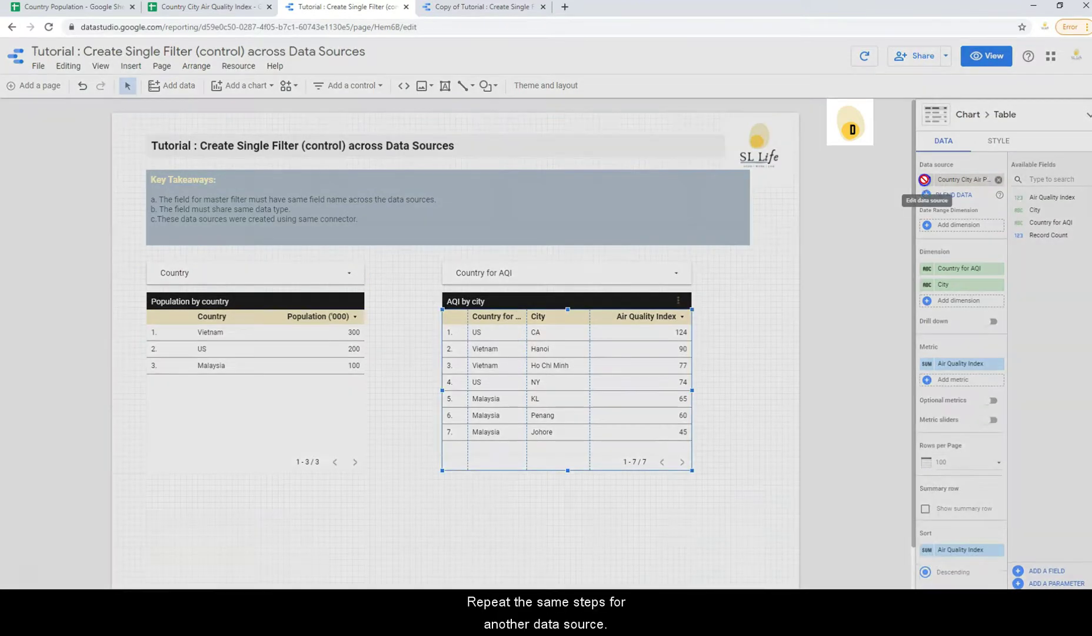
Reconnect the air quality data source and apply the connection changes
{"action": "left_click", "coordinate": [925, 180]}
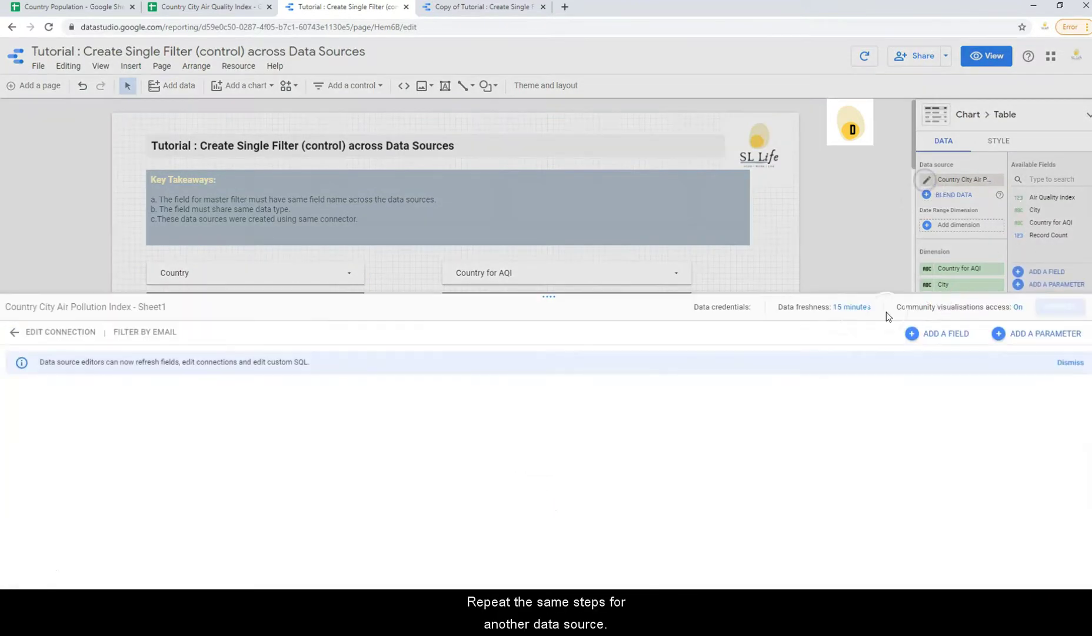
{"action": "left_click", "coordinate": [60, 332]}
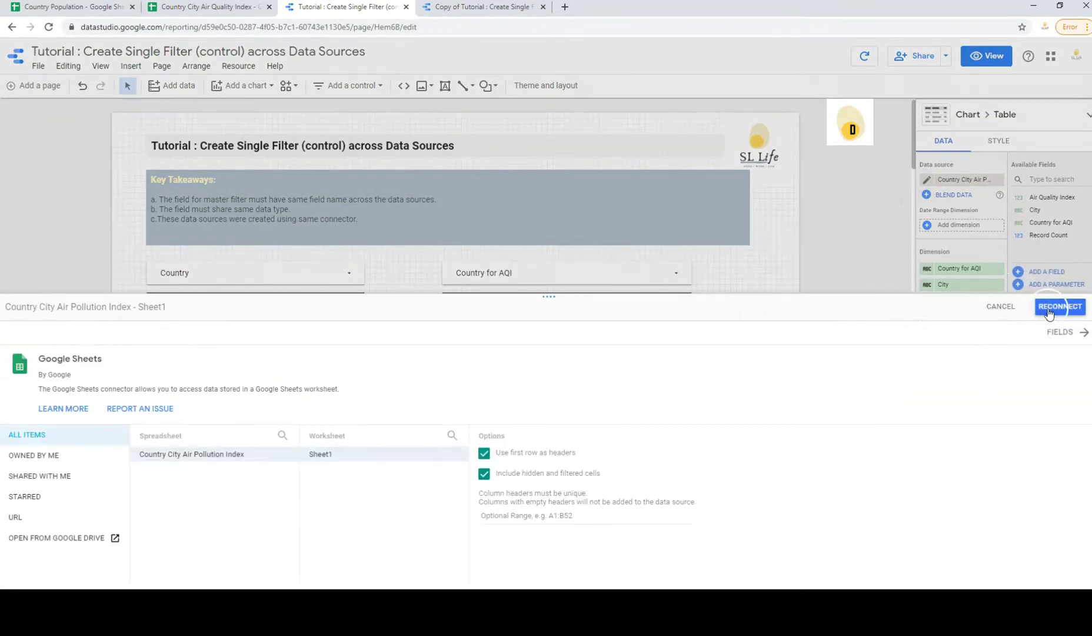
{"action": "left_click", "coordinate": [1060, 306]}
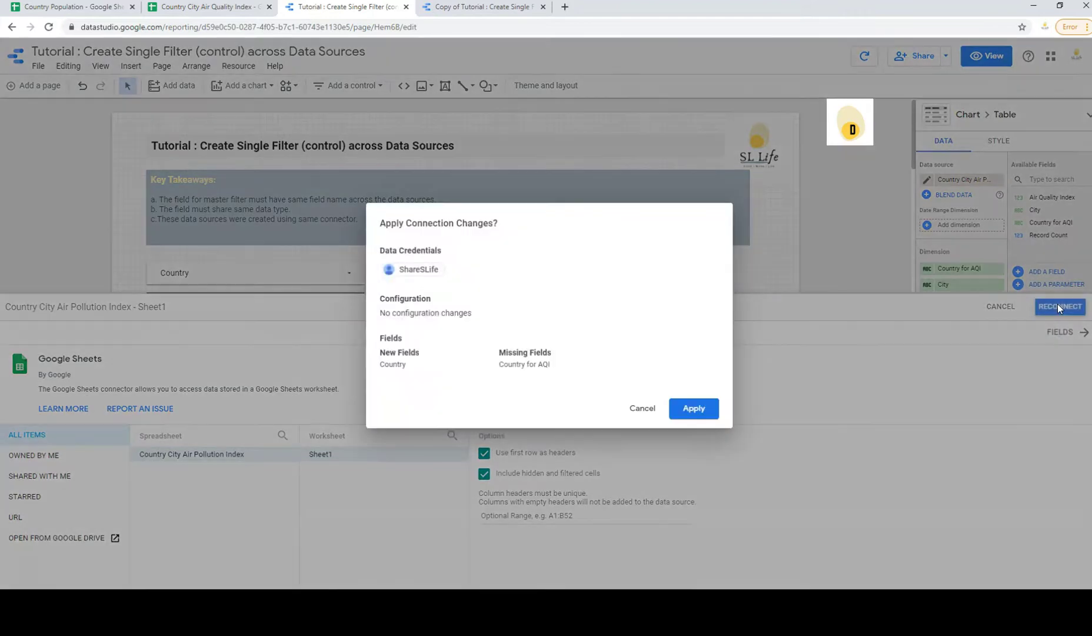
{"action": "left_click", "coordinate": [684, 408]}
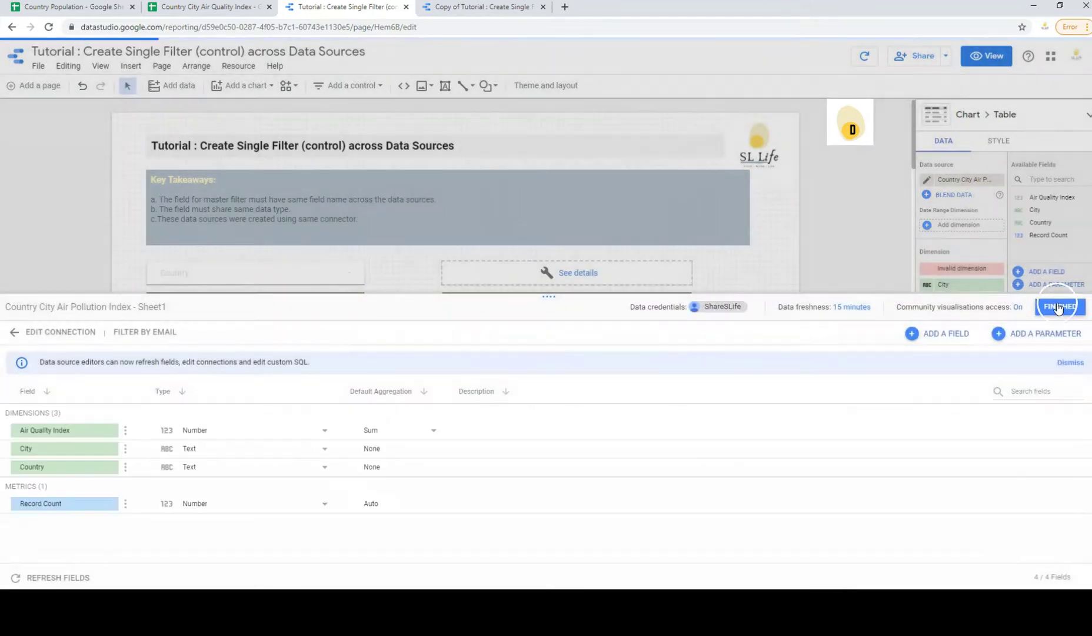
{"action": "left_click", "coordinate": [1059, 306]}
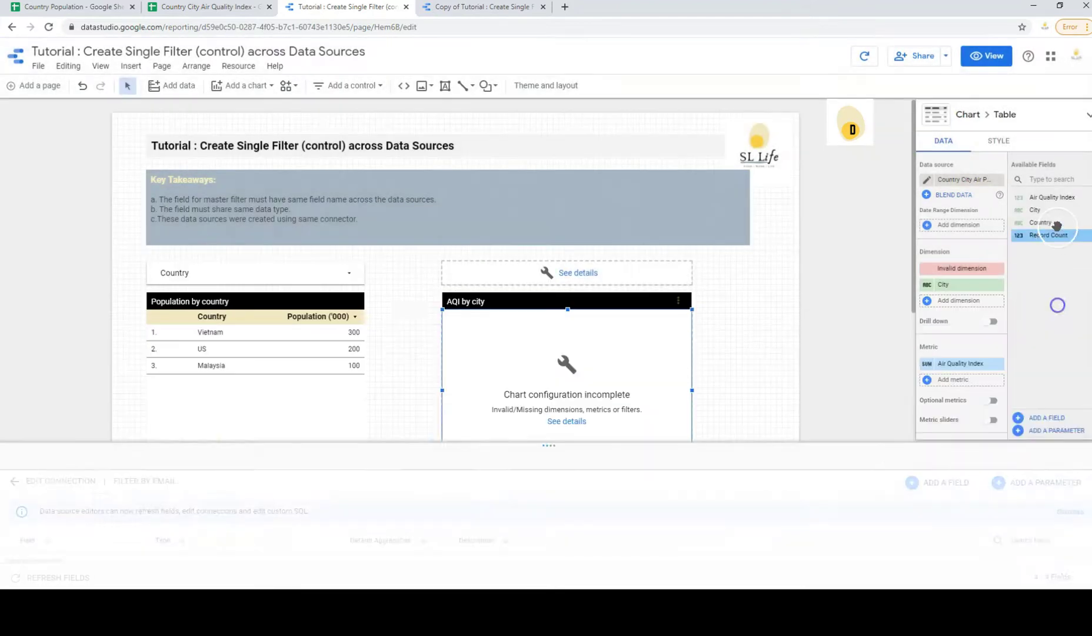
Make Country the AQI table's dimension and the air quality control's field
{"action": "left_click_drag", "start_coordinate": [1040, 222], "coordinate": [986, 271]}
{"action": "left_click", "coordinate": [998, 284]}
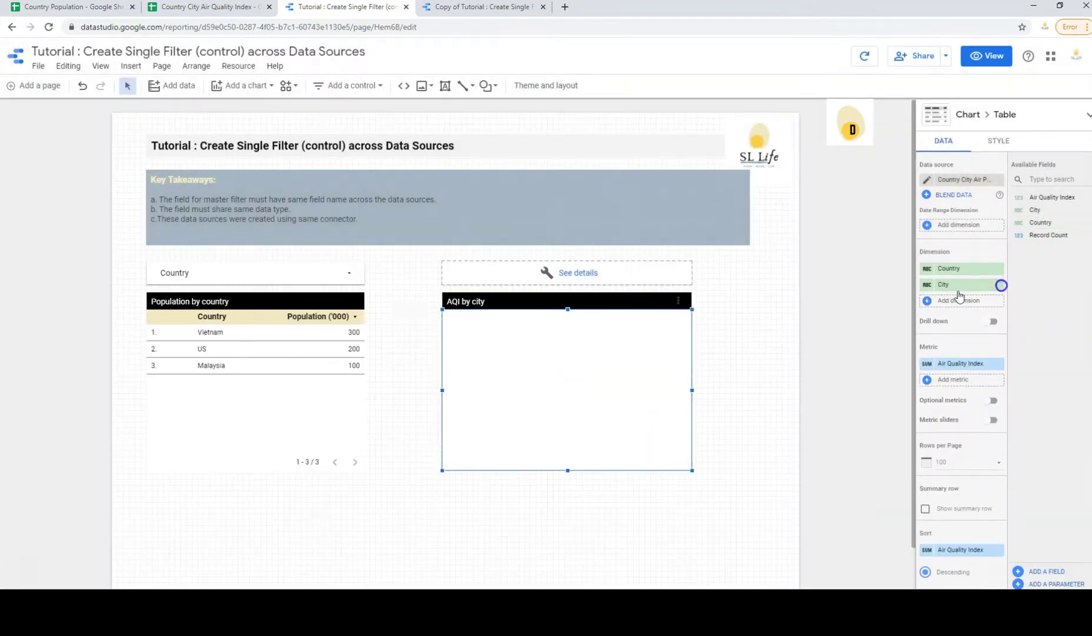
{"action": "left_click", "coordinate": [591, 274]}
{"action": "left_click", "coordinate": [677, 342]}
{"action": "left_click_drag", "start_coordinate": [1041, 222], "coordinate": [980, 268]}
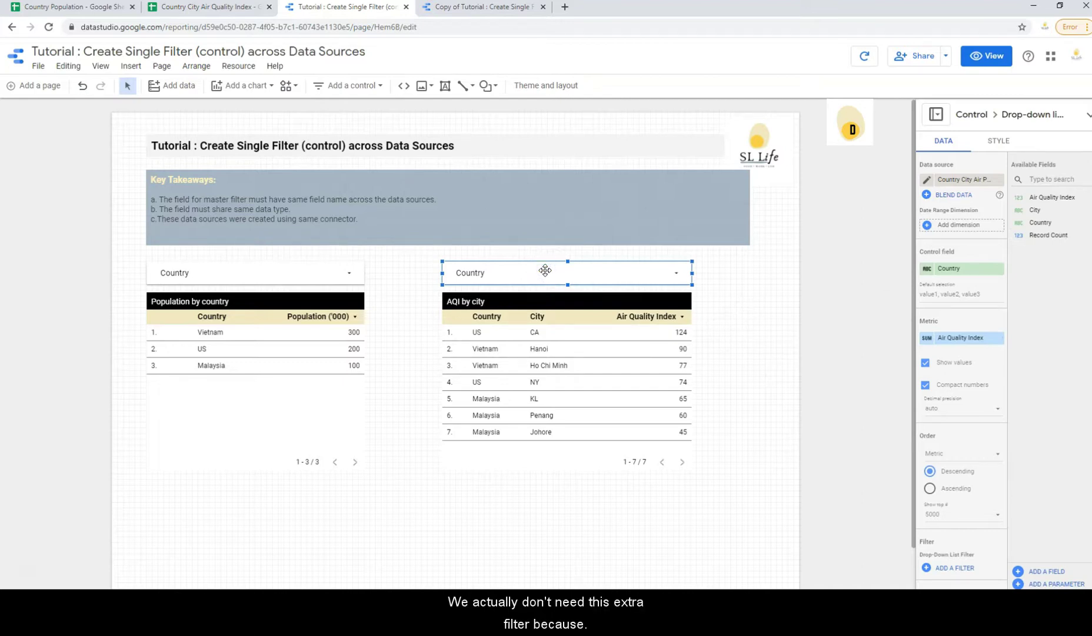
Delete the extra AQI drop-down, then in view mode set Country to Malaysia only
{"action": "key", "text": "Delete"}
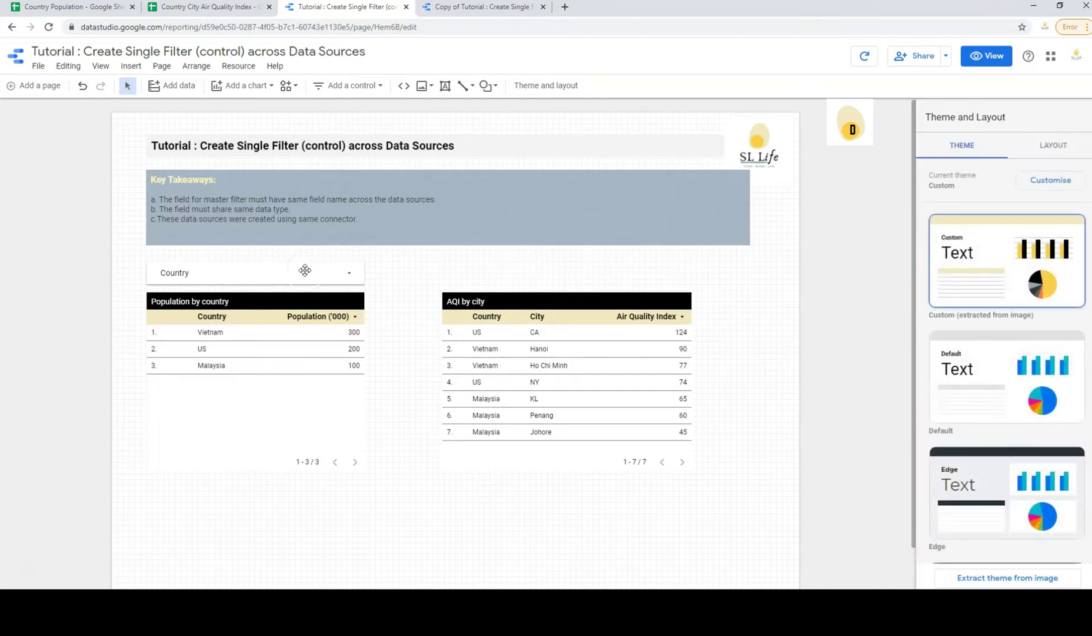
{"action": "left_click", "coordinate": [987, 56]}
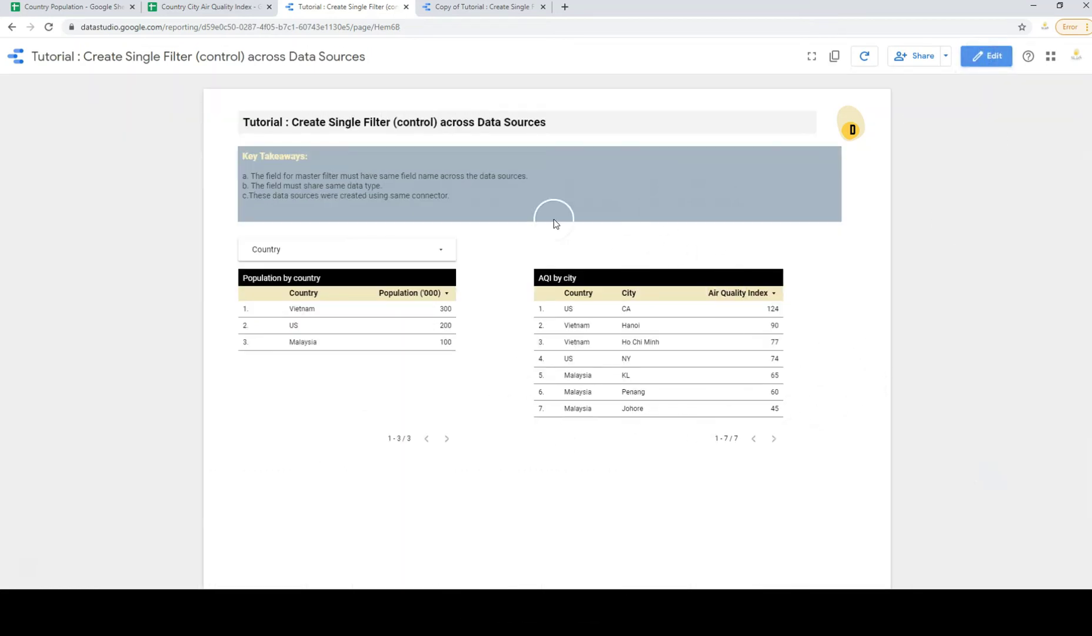
{"action": "left_click", "coordinate": [396, 252]}
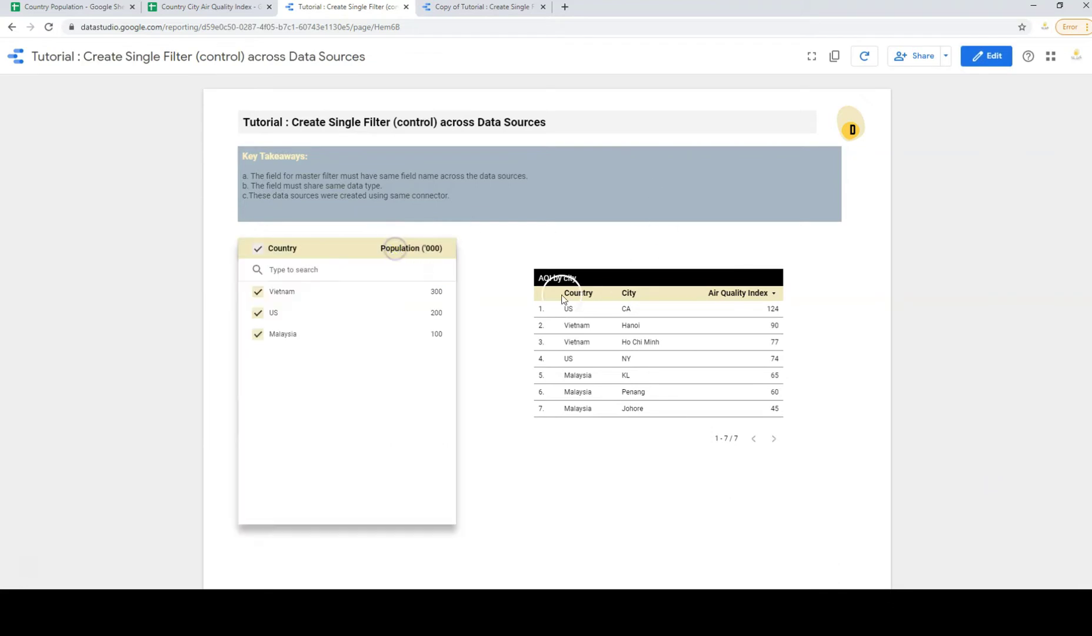
{"action": "left_click", "coordinate": [425, 334]}
{"action": "left_click", "coordinate": [826, 301]}
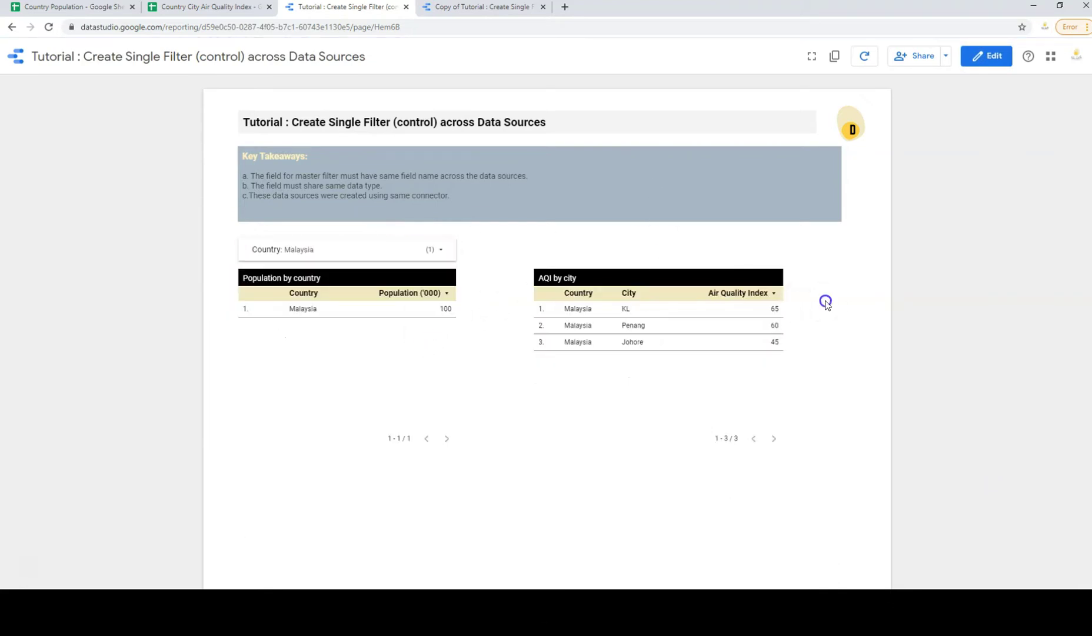